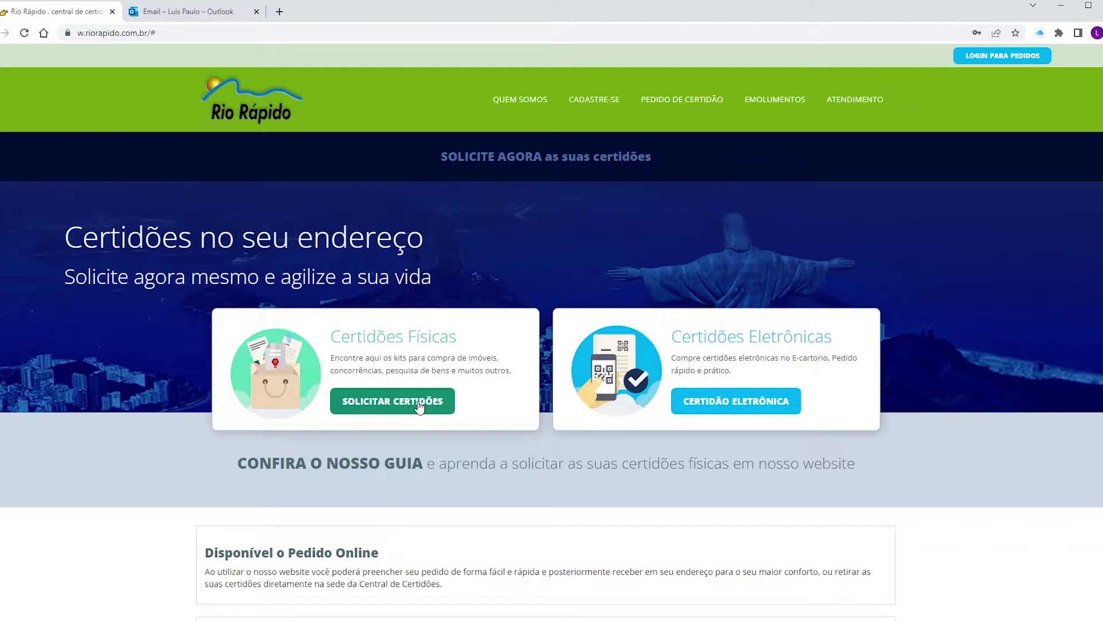
Address the new email to the 3º Ofício orders address with subject 'Certidao criminal'.
click(198, 11)
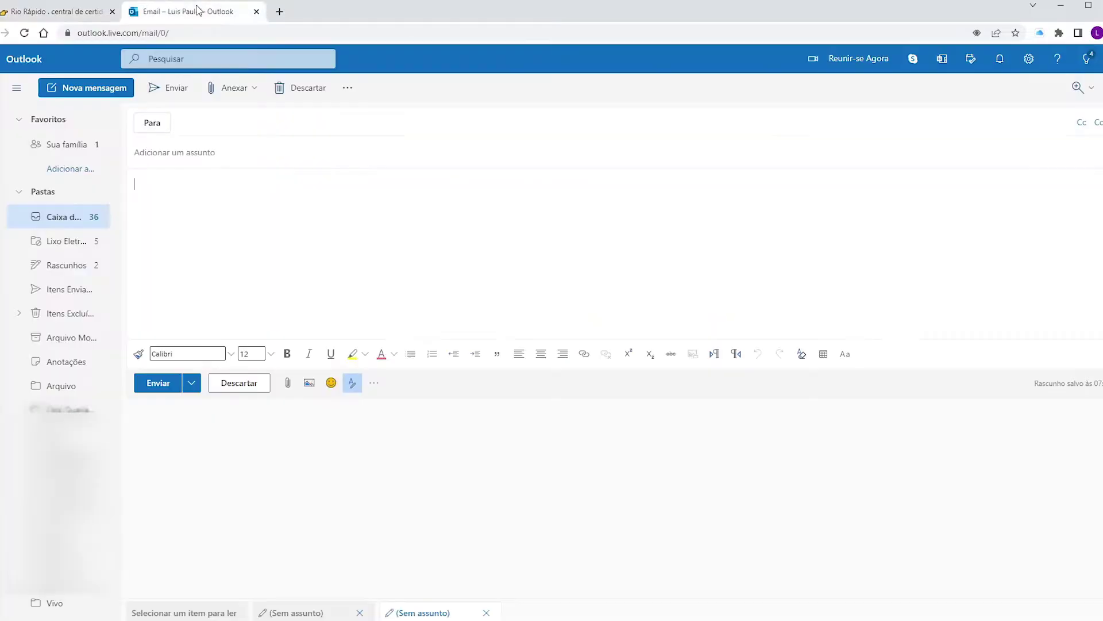
click(227, 120)
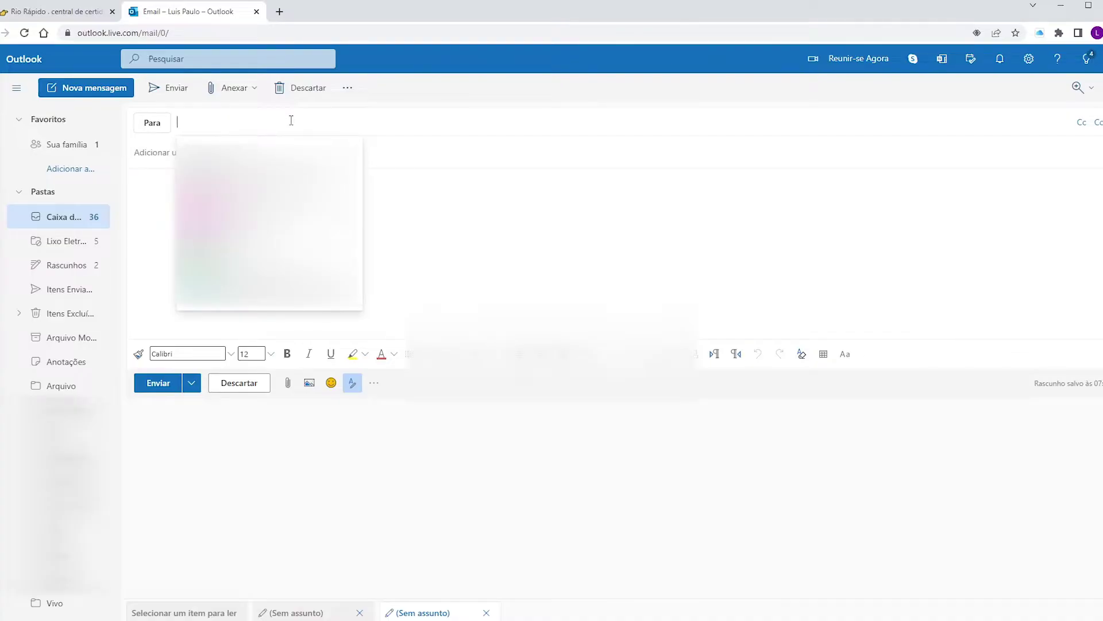
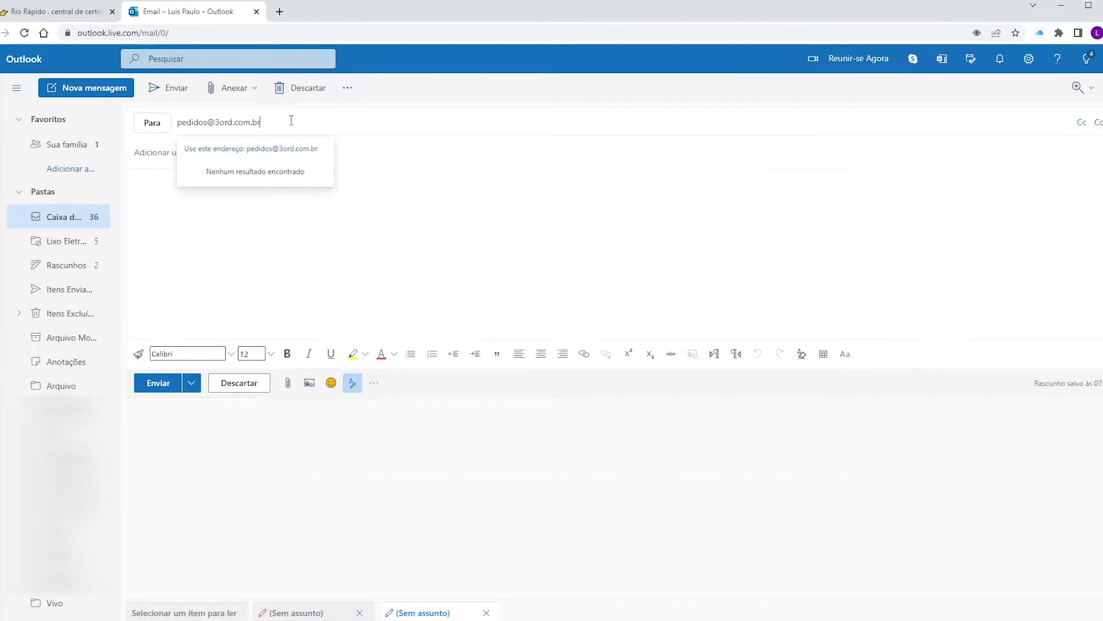
click(288, 256)
click(253, 154)
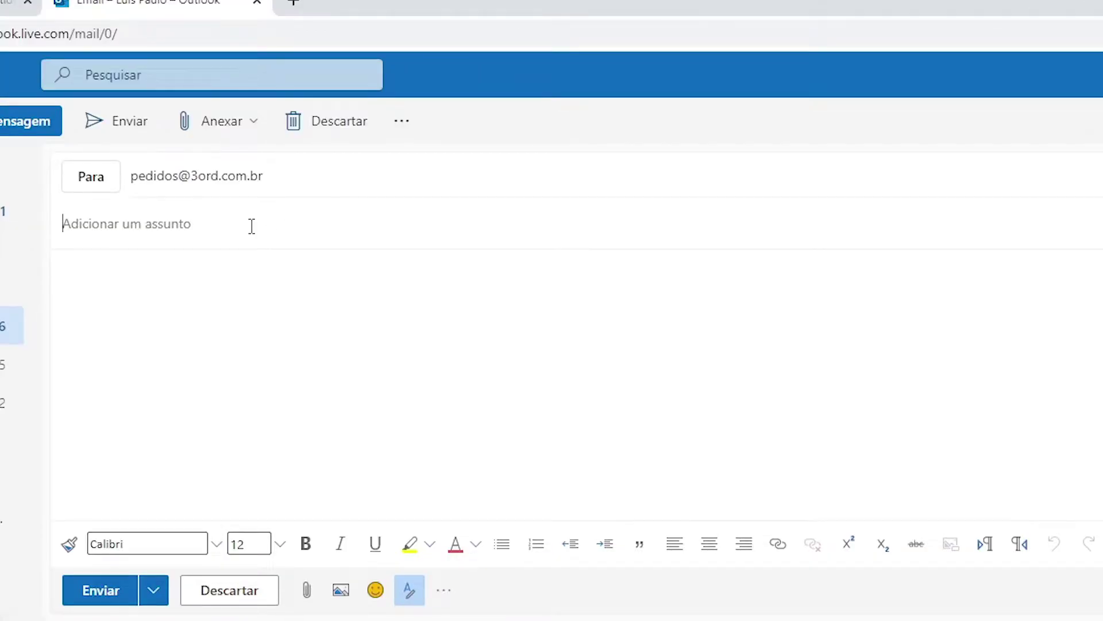
text(Certidao criminal)
Write the body requesting a criminal certificate for a gun permit, signed with the sender's name.
click(253, 268)
text(Bom dia, solicito certidao d)
text(riminial com finalidade de porte de arma)
key(Return)
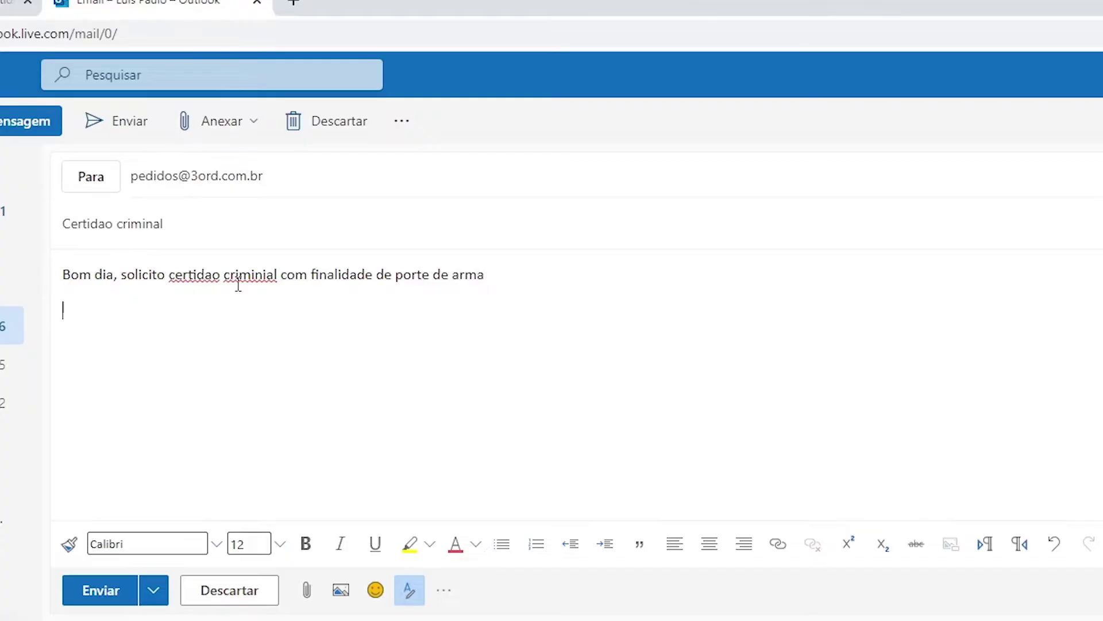
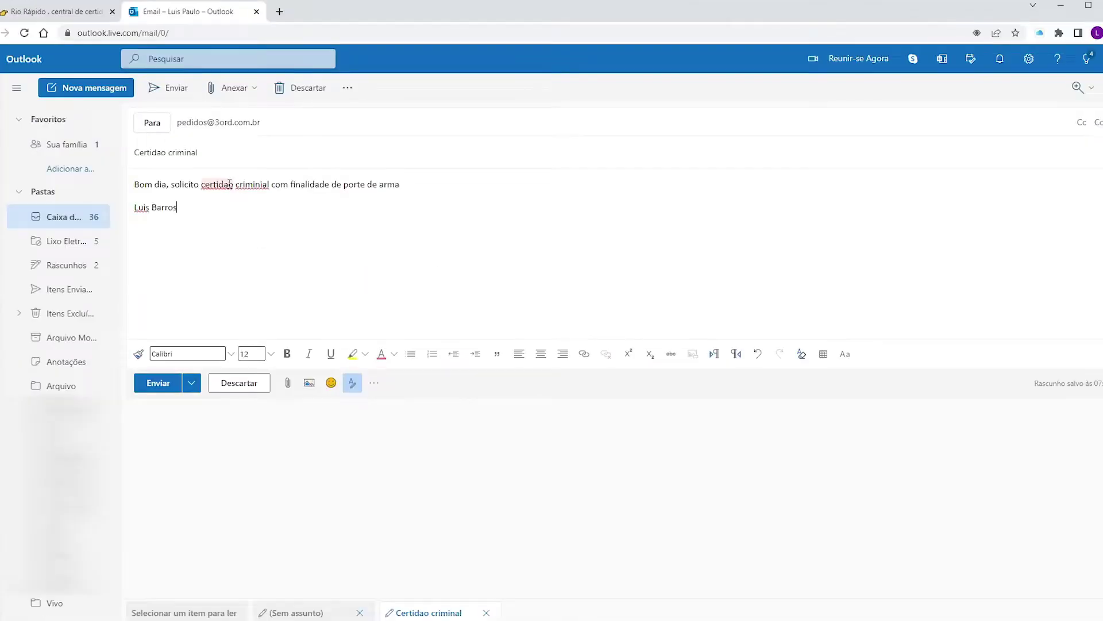
Attach a file from this computer to the certificate request and send it.
click(244, 89)
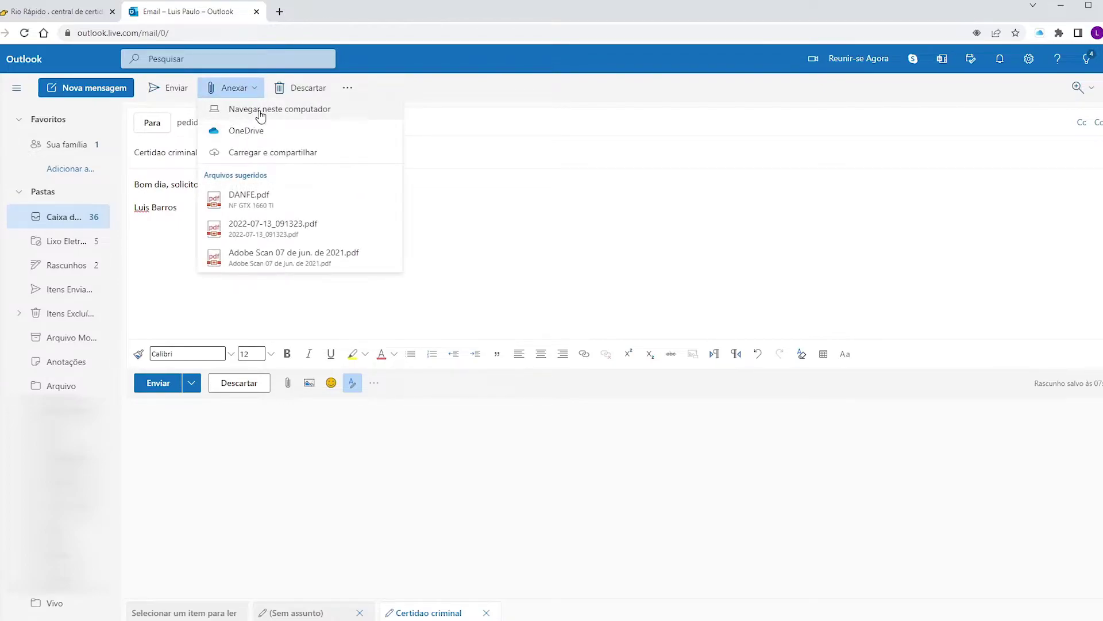
click(261, 113)
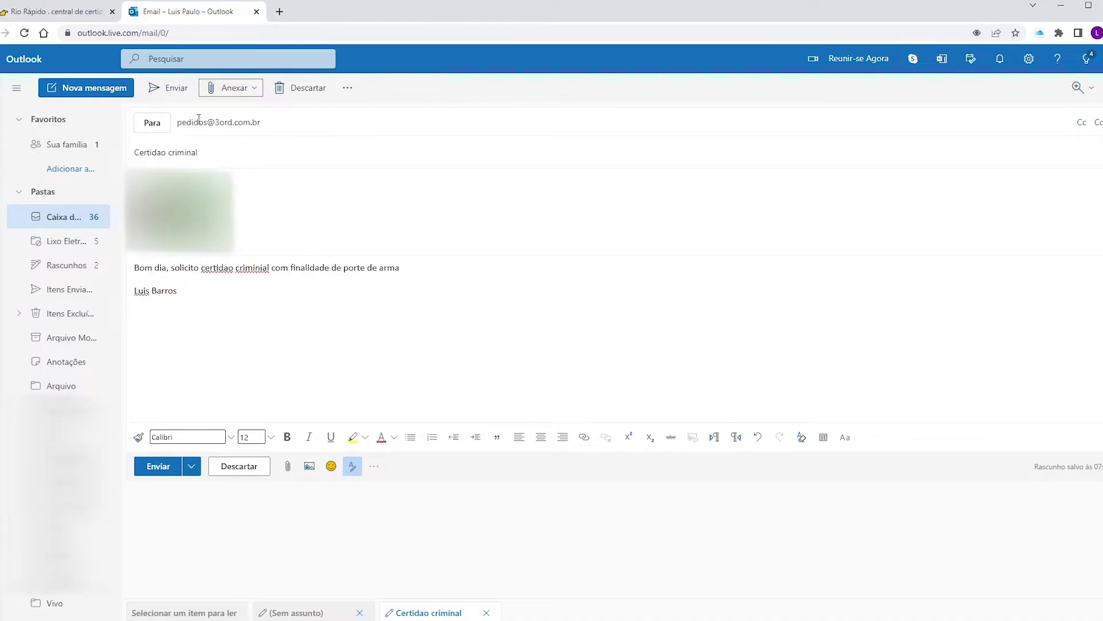
click(176, 88)
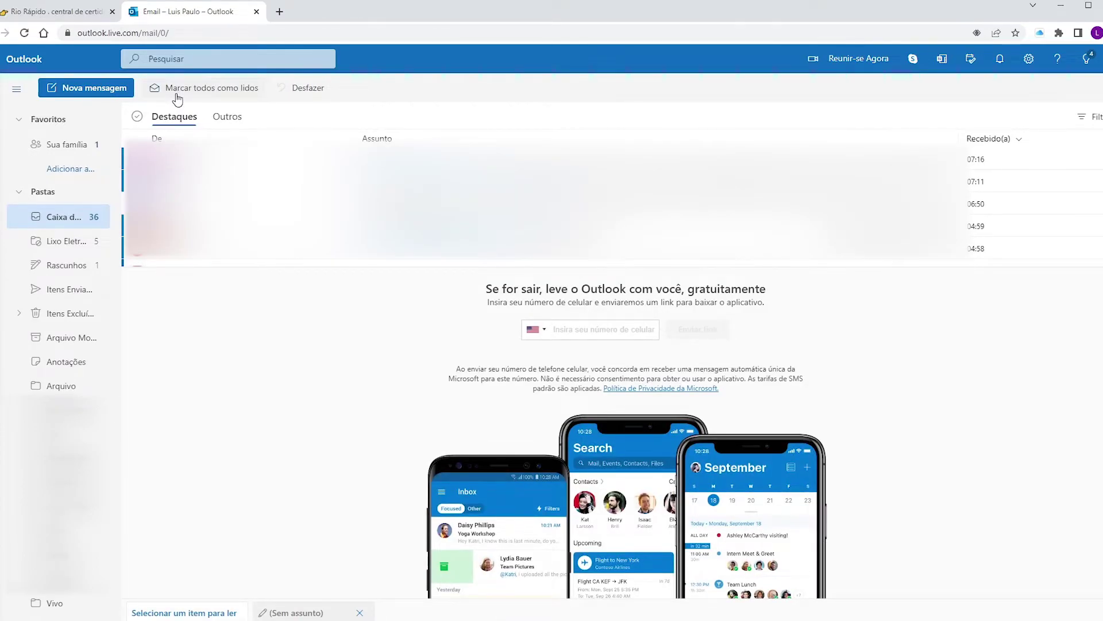
Switch back to the Rio Rápido certificate site's home page.
click(64, 11)
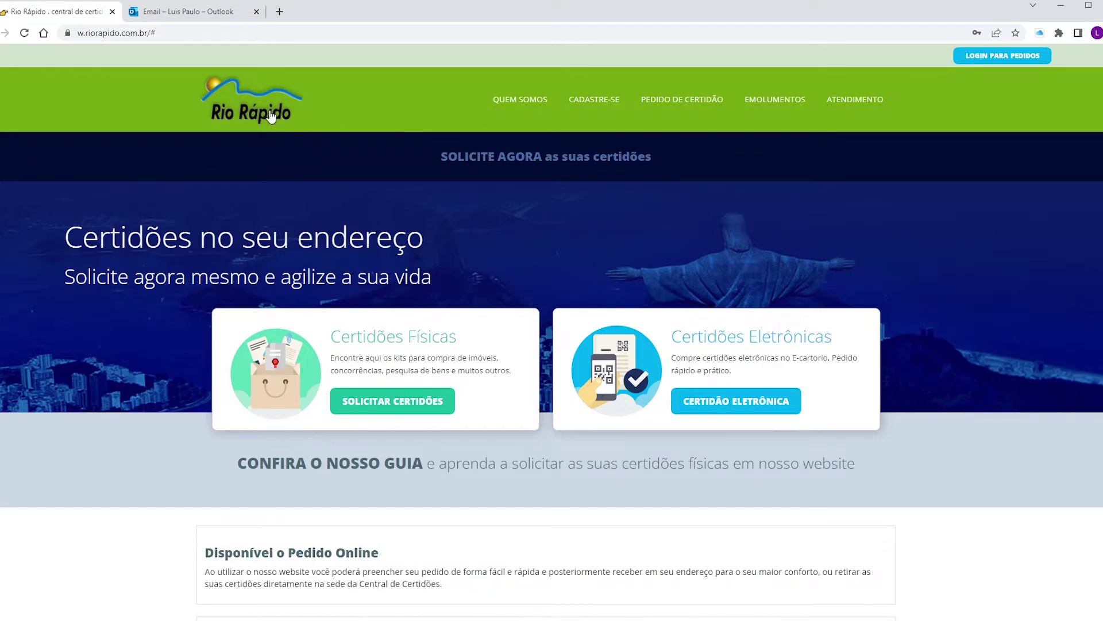
Open the CADASTRE-SE registration form and look through it.
click(596, 101)
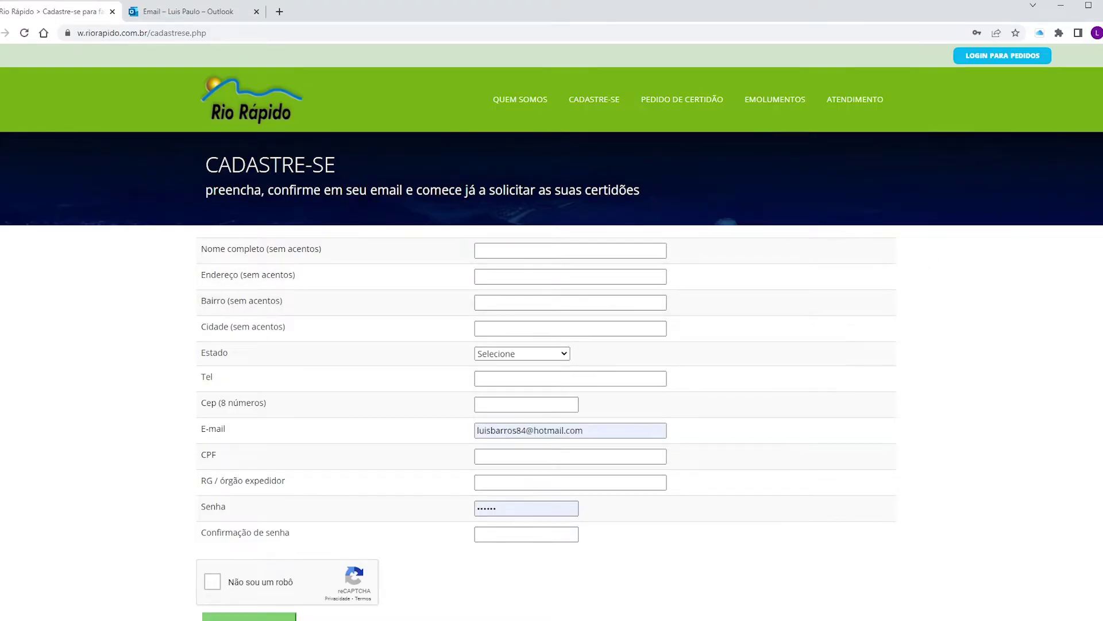
scroll(1051, 231, down, 2)
scroll(552, 330, up, 1)
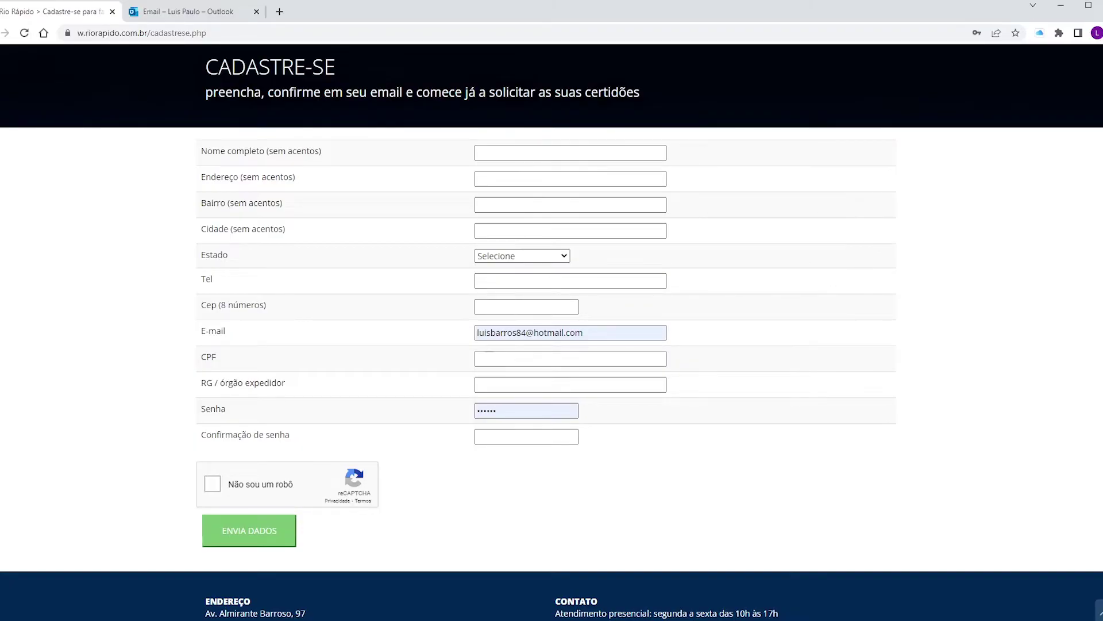
scroll(839, 294, up, 2)
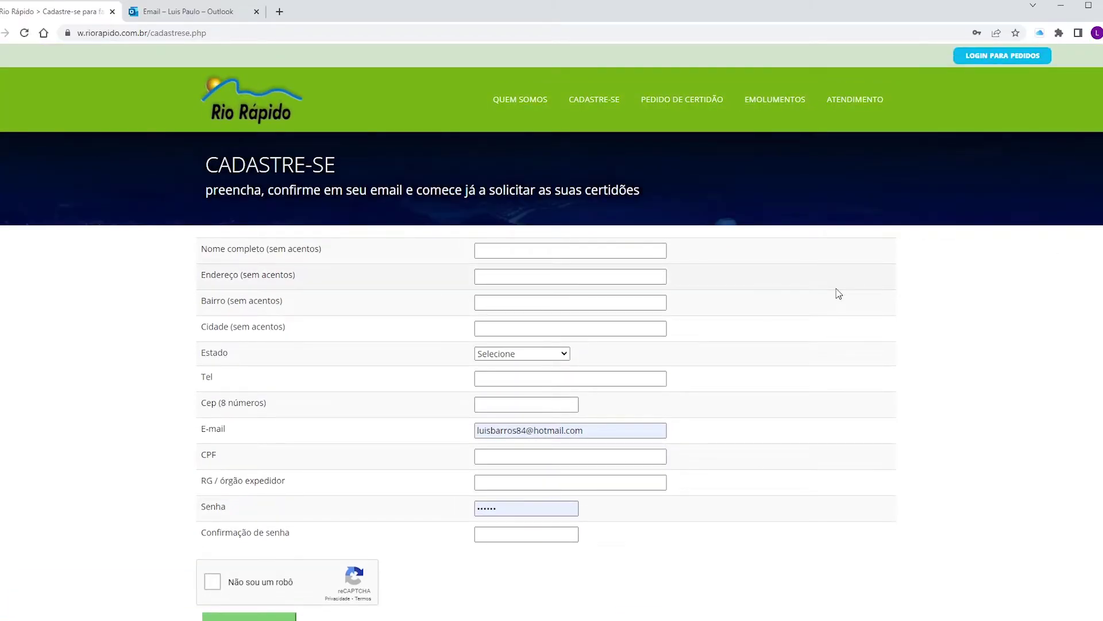
Log in for orders, passing the reCAPTCHA check.
click(984, 56)
click(477, 293)
click(507, 338)
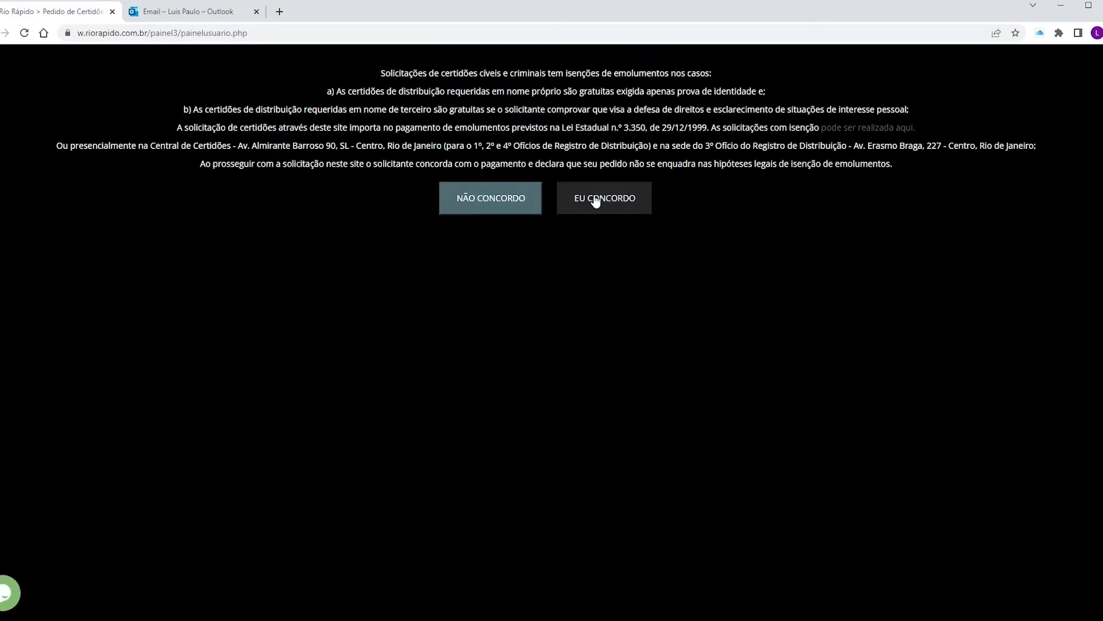
Accept the terms, choose Certidão Gratuita from the order menu, and agree to the free-request terms.
click(596, 201)
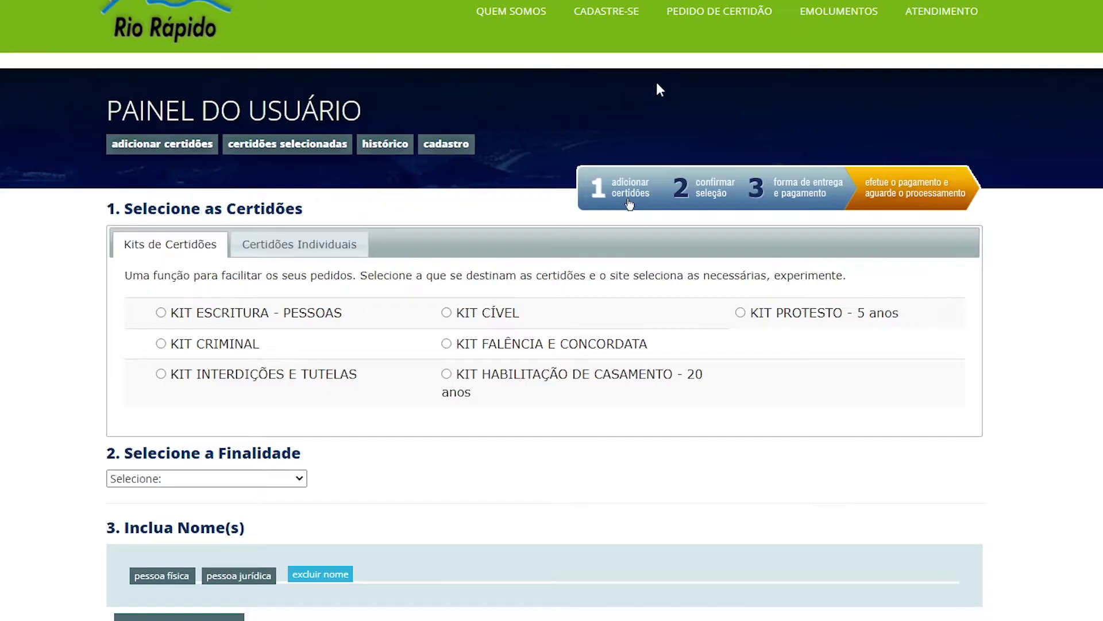
mouse_move(733, 8)
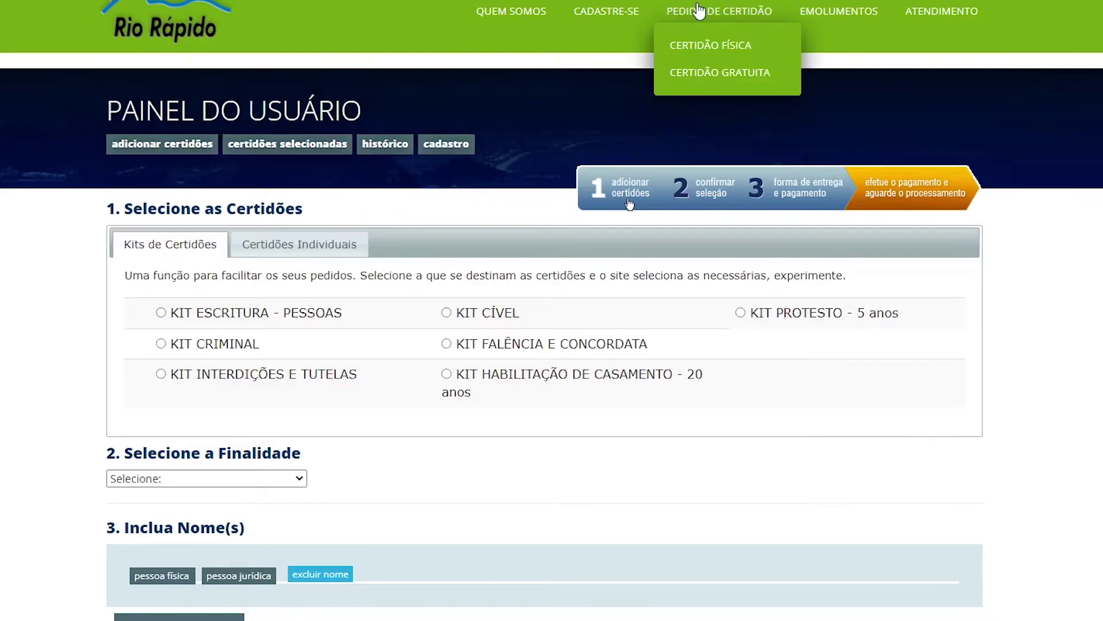
click(708, 74)
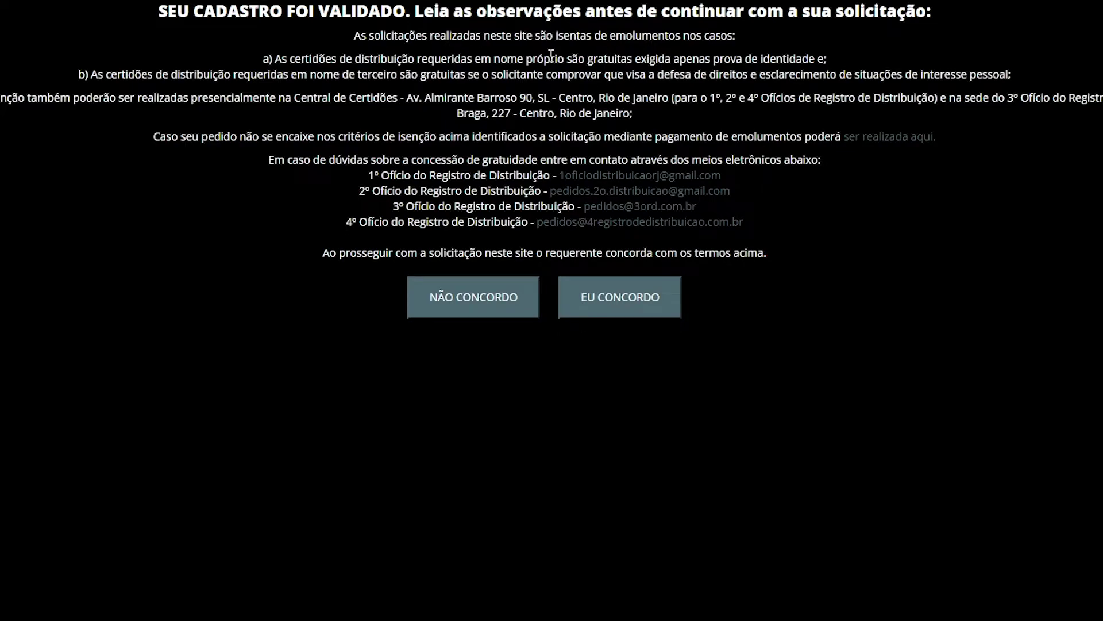
click(610, 300)
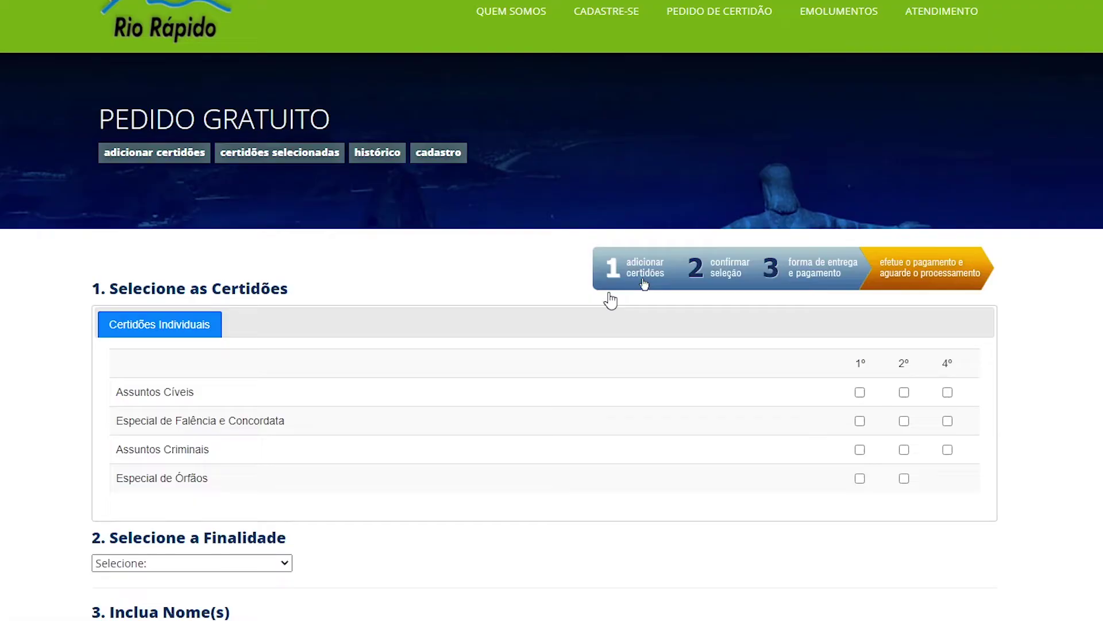
Tick Assuntos Criminais for the 1º, 2º and 4º offices, set PORTE DE ARMA, and choose pessoa física.
scroll(514, 266, down, 3)
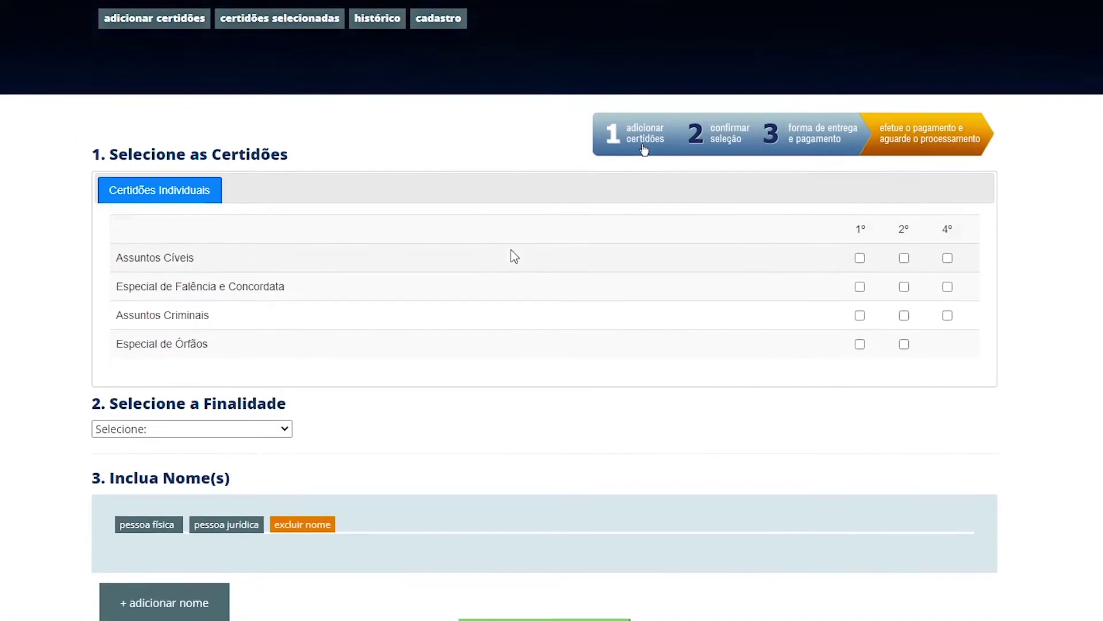
scroll(511, 254, up, 1)
scroll(512, 256, up, 1)
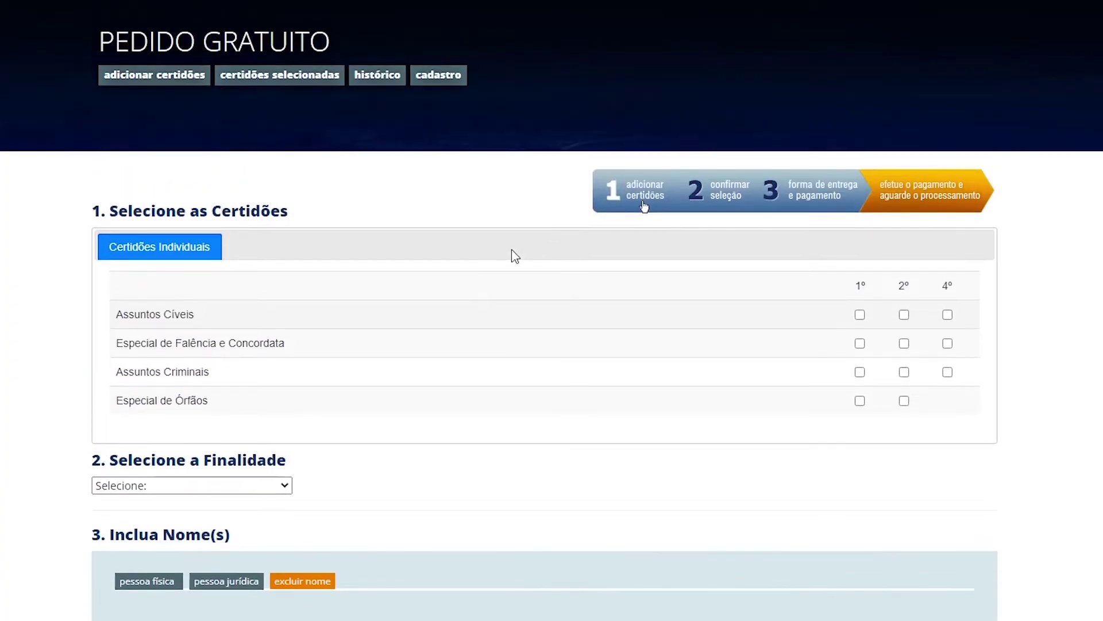
scroll(430, 238, down, 1)
scroll(430, 239, down, 3)
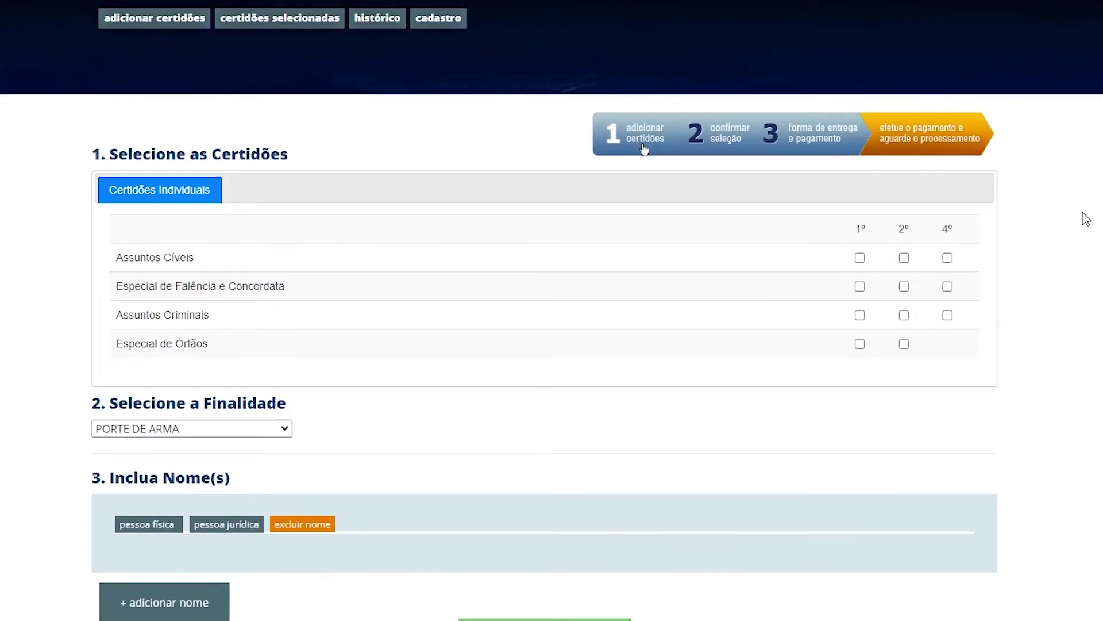
scroll(1086, 218, down, 1)
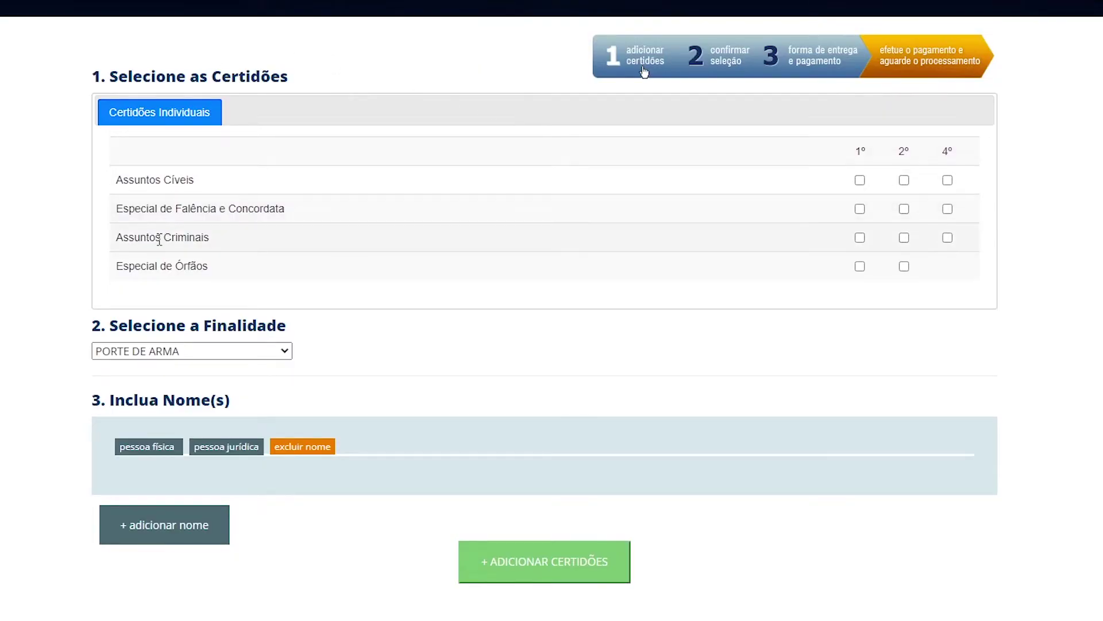
click(862, 239)
click(904, 239)
click(946, 239)
click(236, 352)
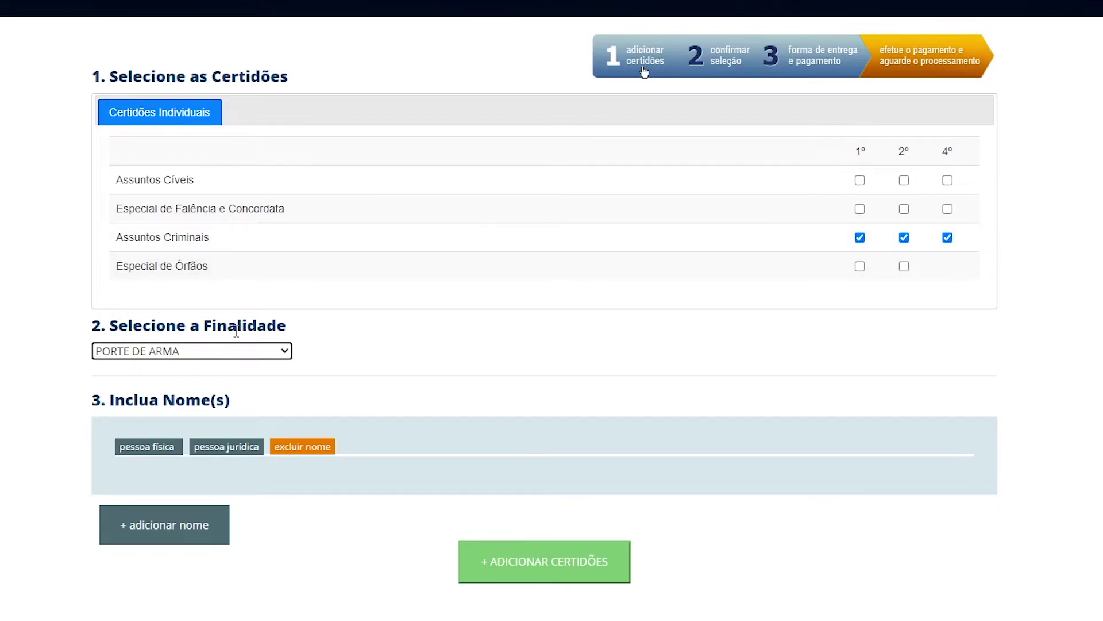
click(151, 451)
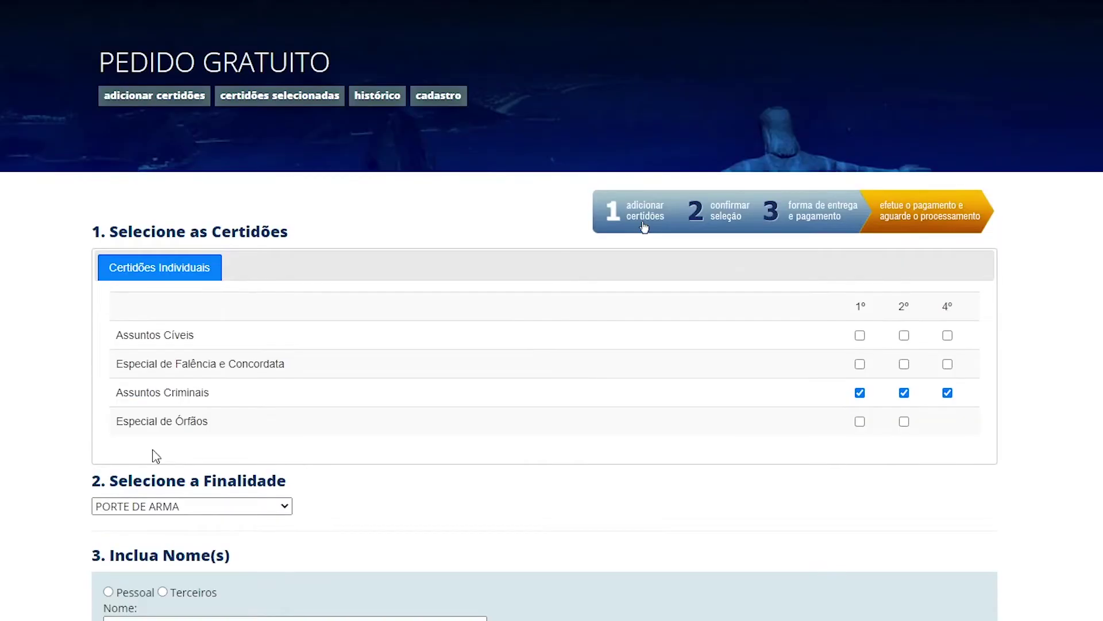
Choose Pessoal, fill the Pai and Mãe fields, and add the three certificates at R$ 0,00.
scroll(431, 461, down, 5)
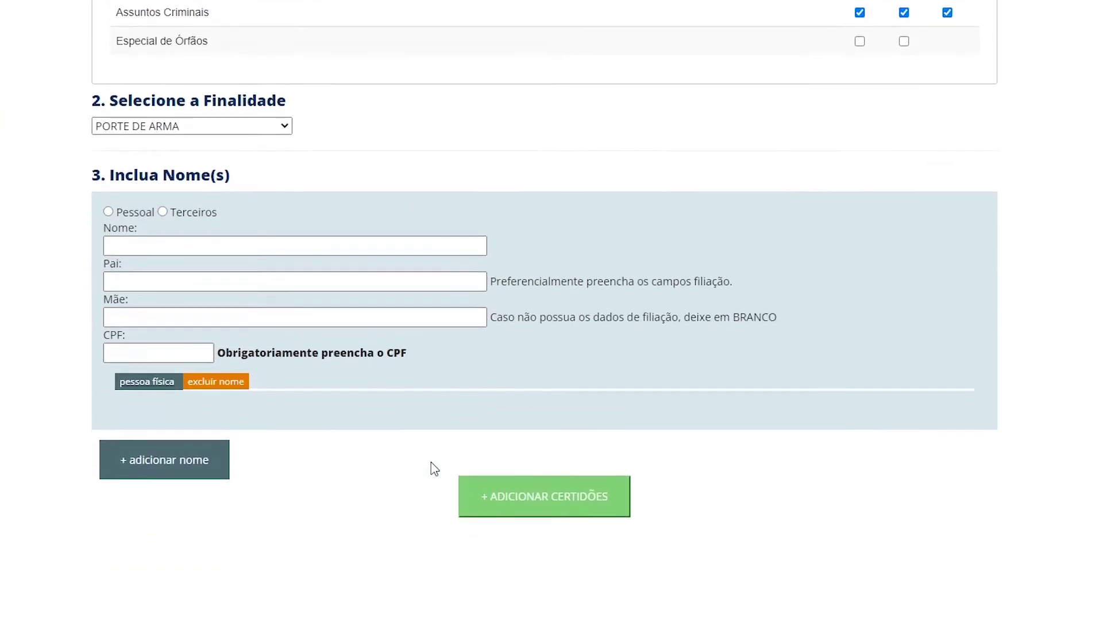
click(108, 204)
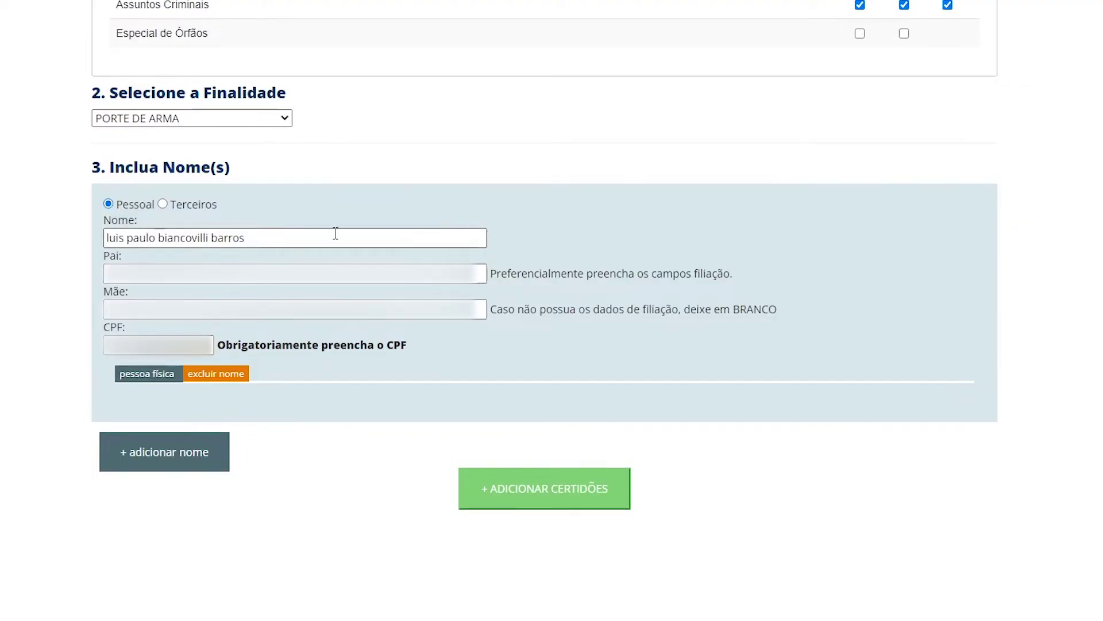
click(109, 274)
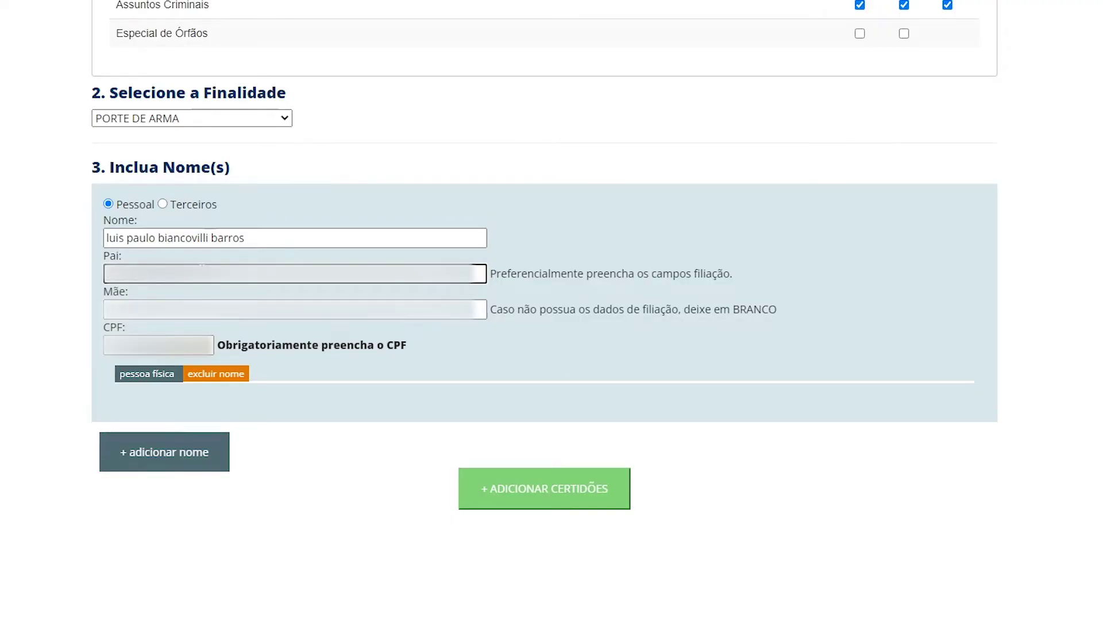
click(109, 309)
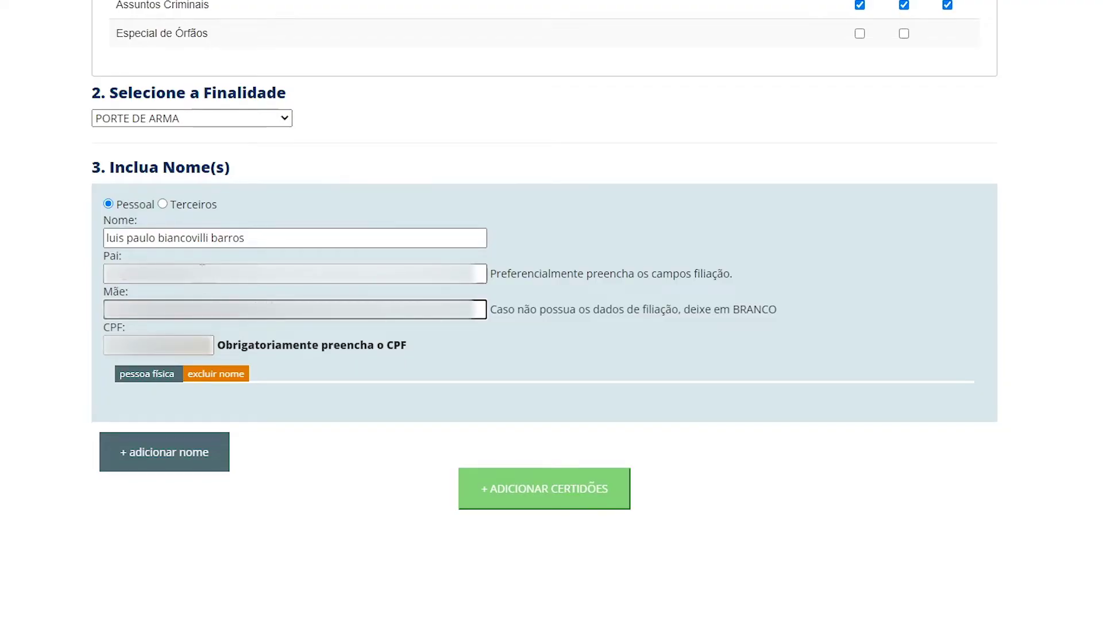
click(287, 273)
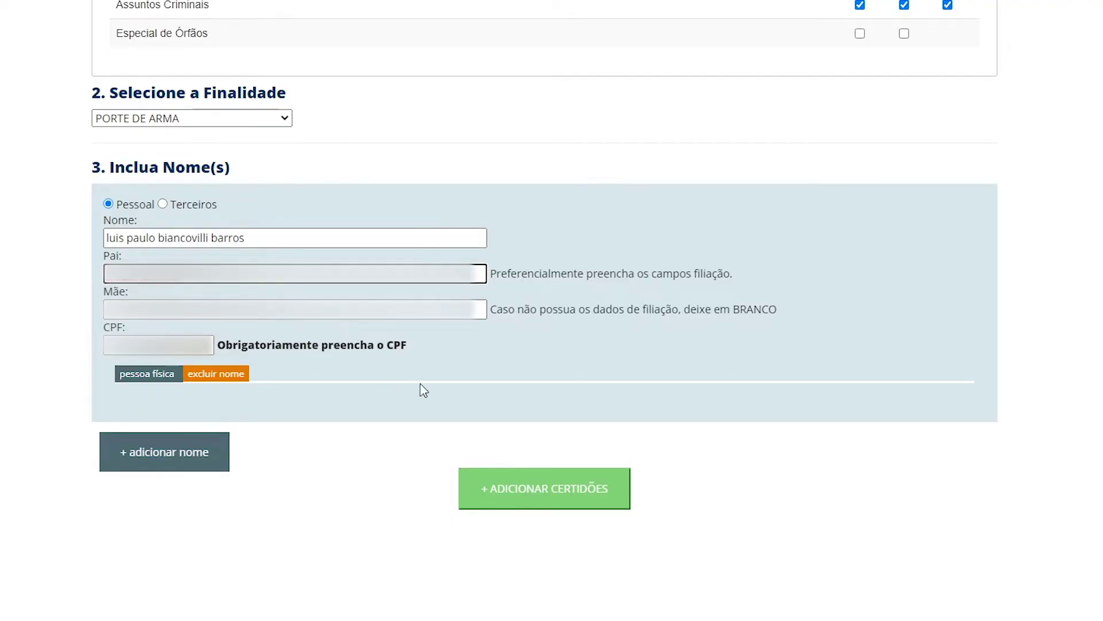
click(533, 490)
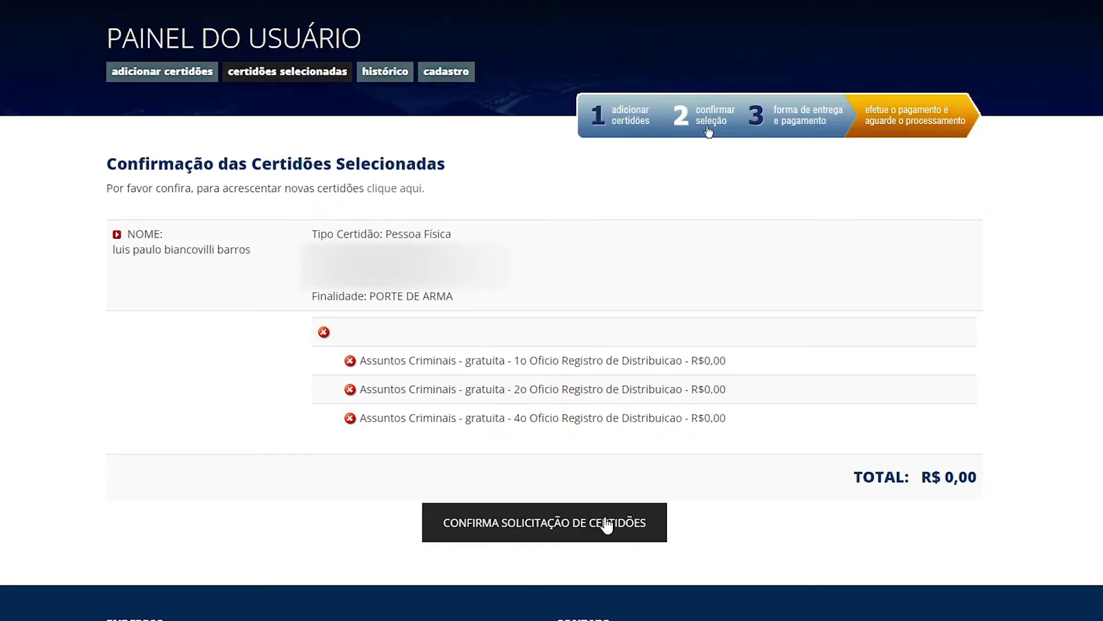
click(606, 524)
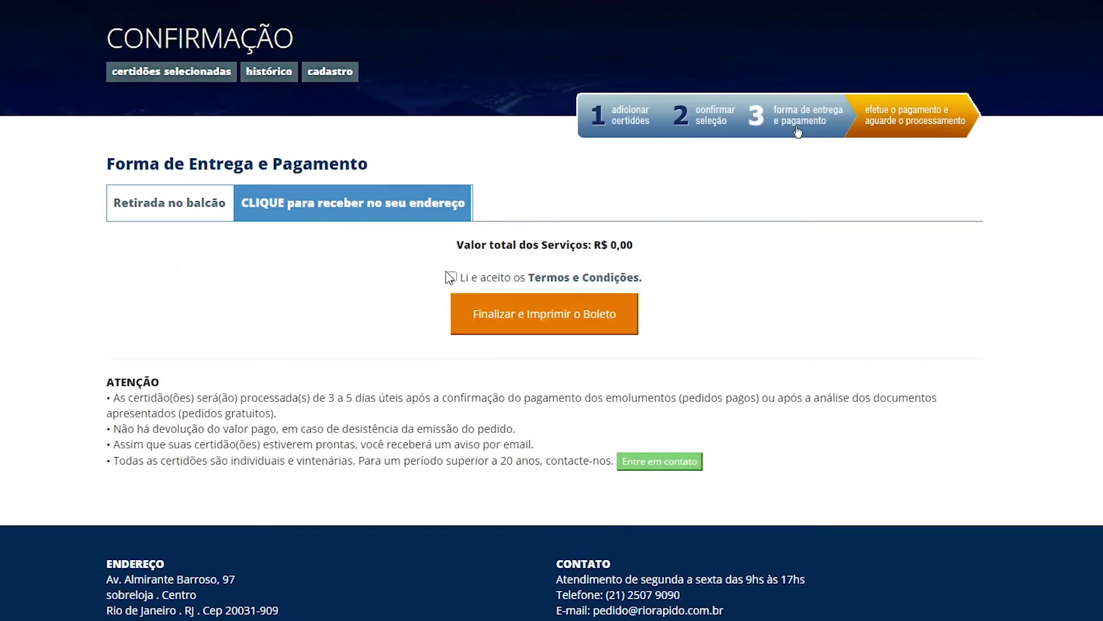
Accept the Termos e Condições and finalize the free order with 'Finalizar e Imprimir o Boleto'.
drag(464, 244, 691, 250)
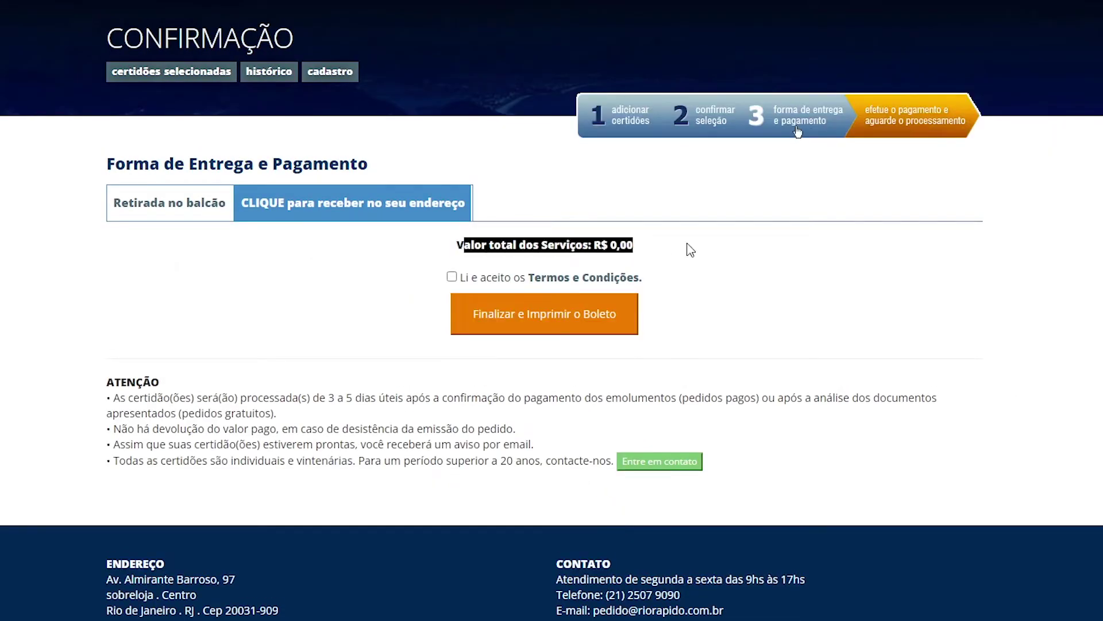
click(692, 250)
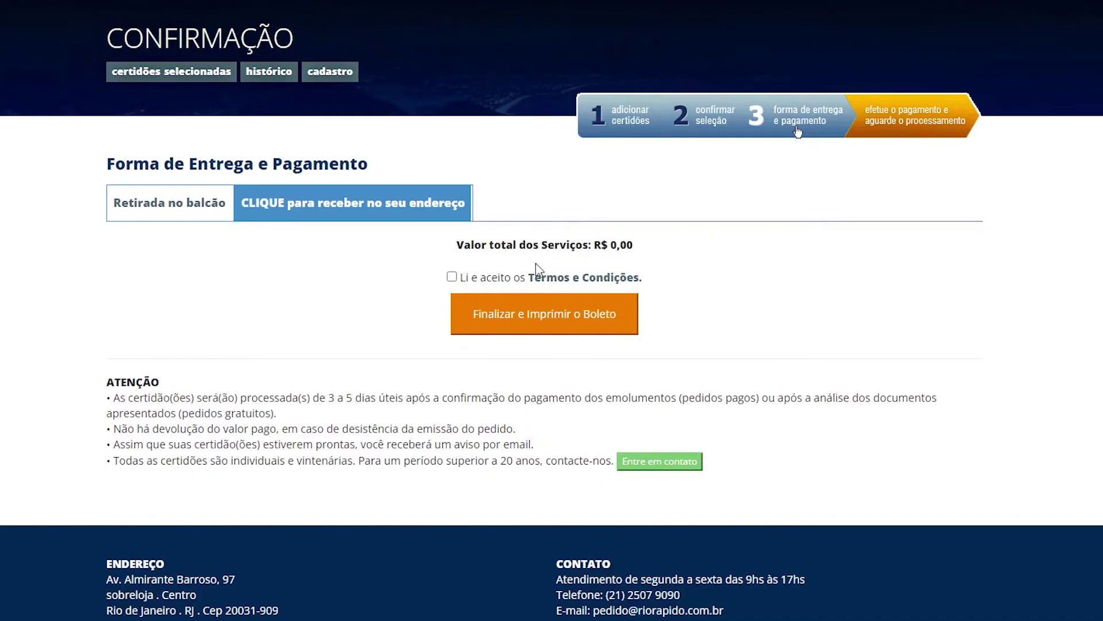
click(452, 278)
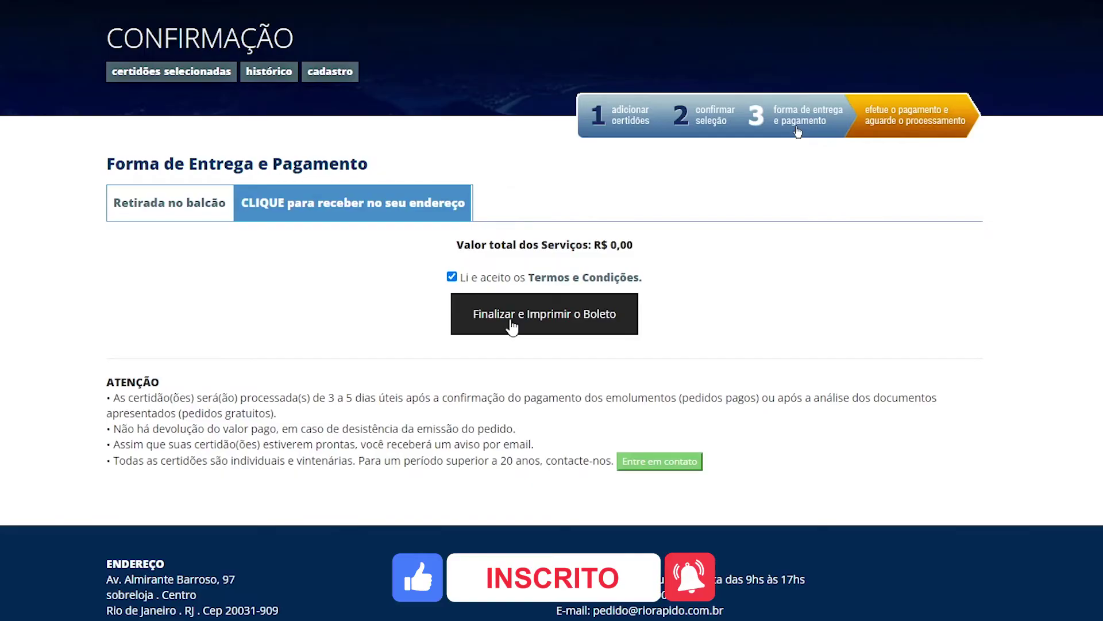
click(511, 326)
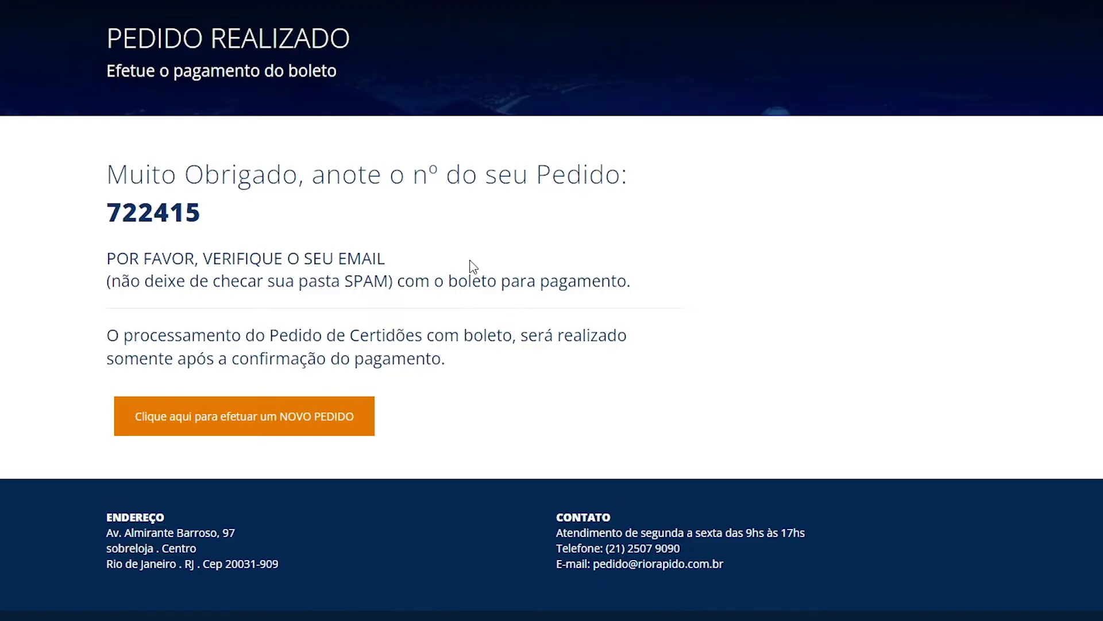
drag(252, 210, 67, 217)
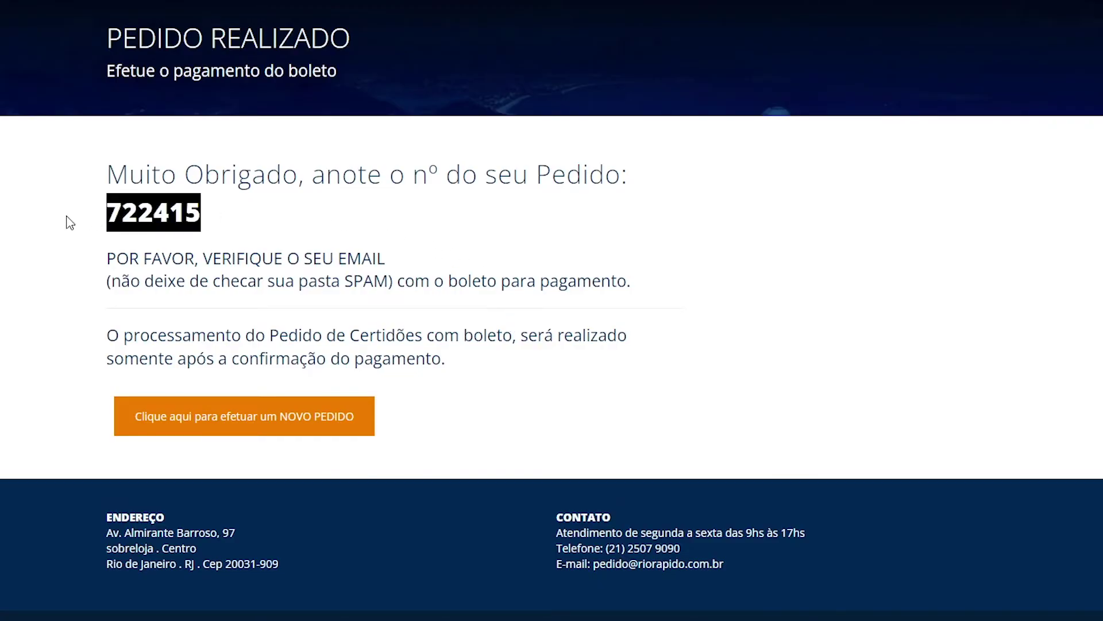
click(286, 208)
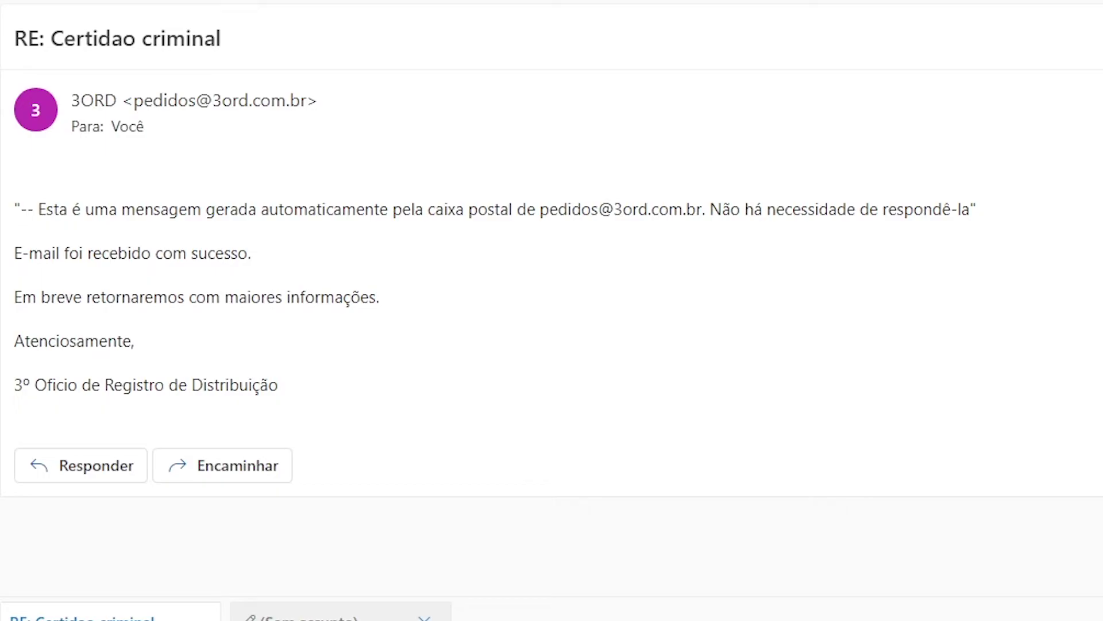
Open the 'Pedido Confirmado' email and scroll to its DETALHES DO PEDIDO section.
key(Down)
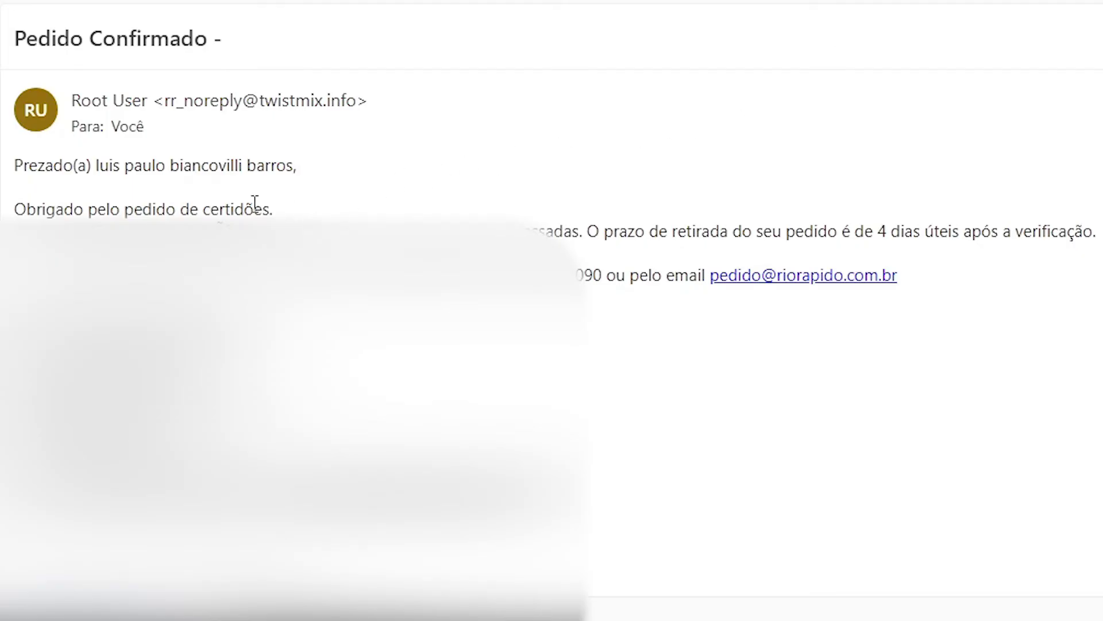
scroll(127, 213, down, 2)
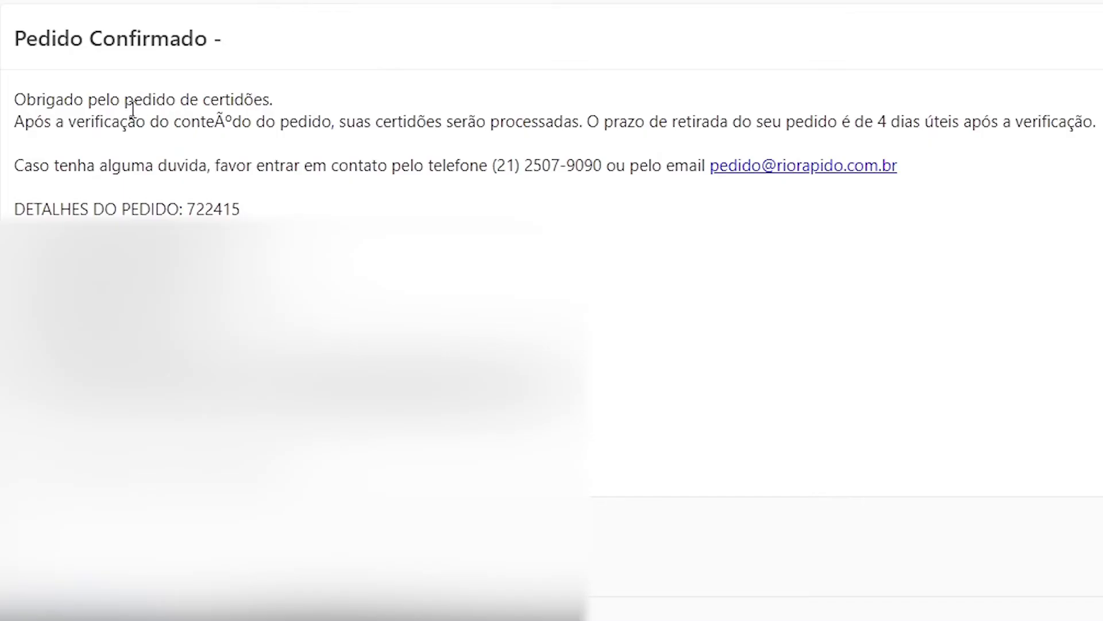